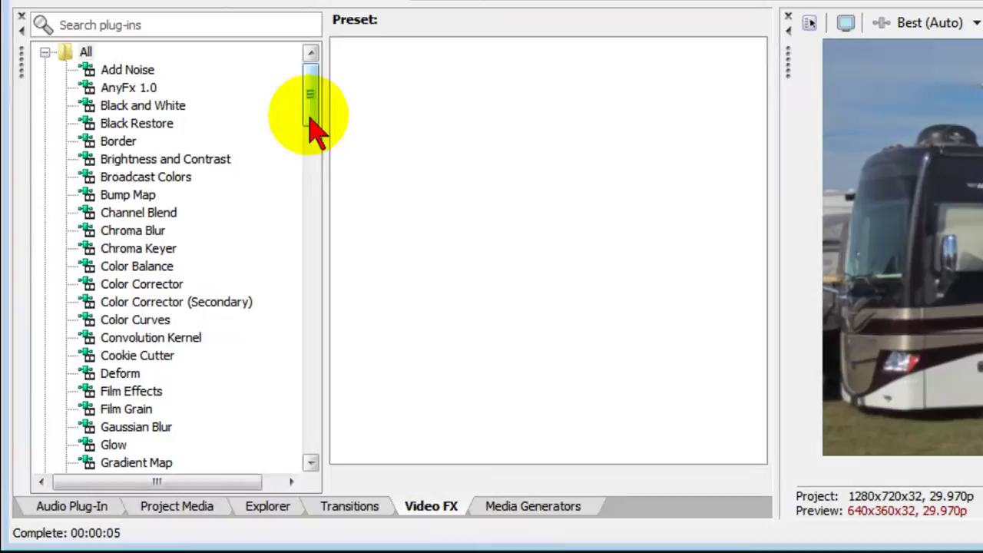
Apply Color Corrector (Secondary) with its (Default) preset to the IMG_1031 clip on the Video Overlay track
{"action": "left_click", "coordinate": [204, 301]}
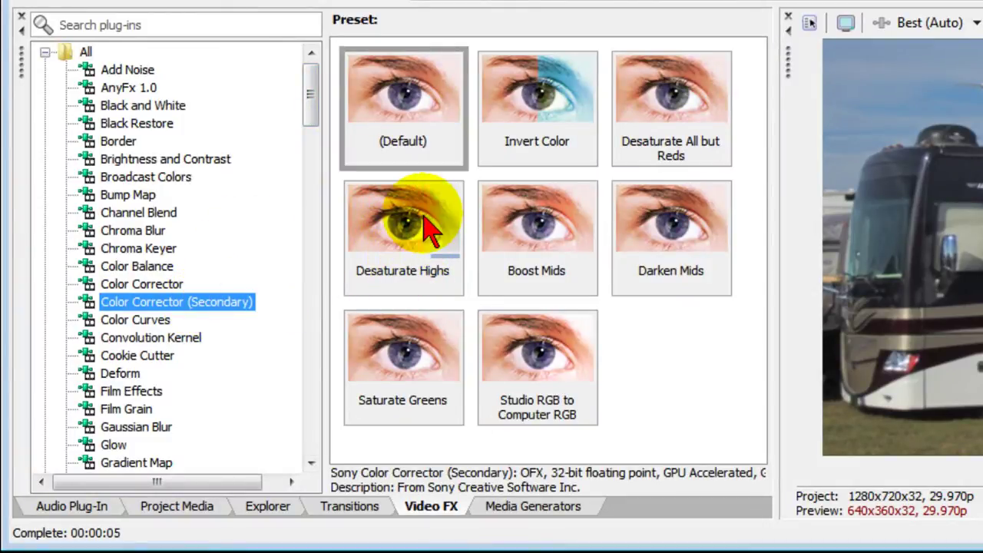
{"action": "left_click", "coordinate": [435, 121]}
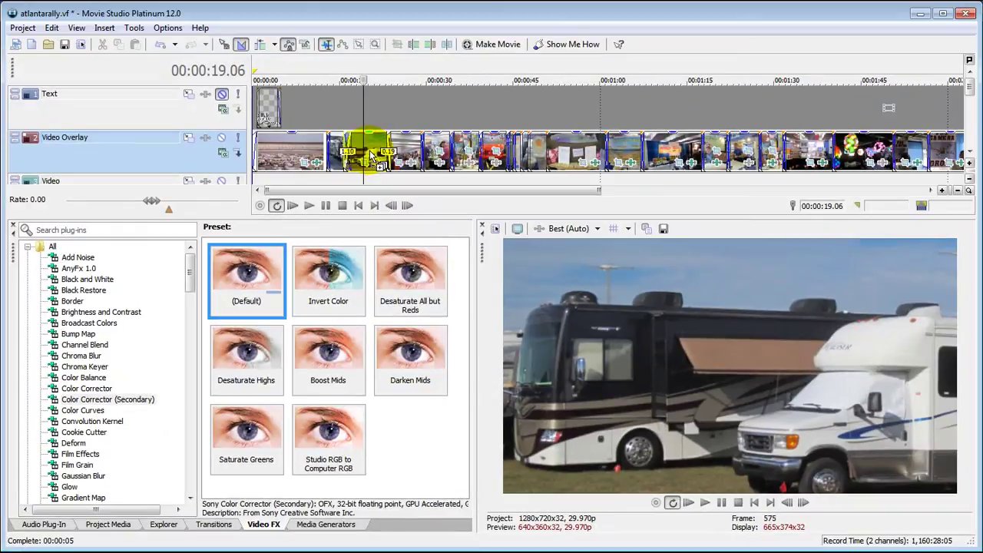
{"action": "left_click_drag", "start_coordinate": [372, 155], "coordinate": [372, 155]}
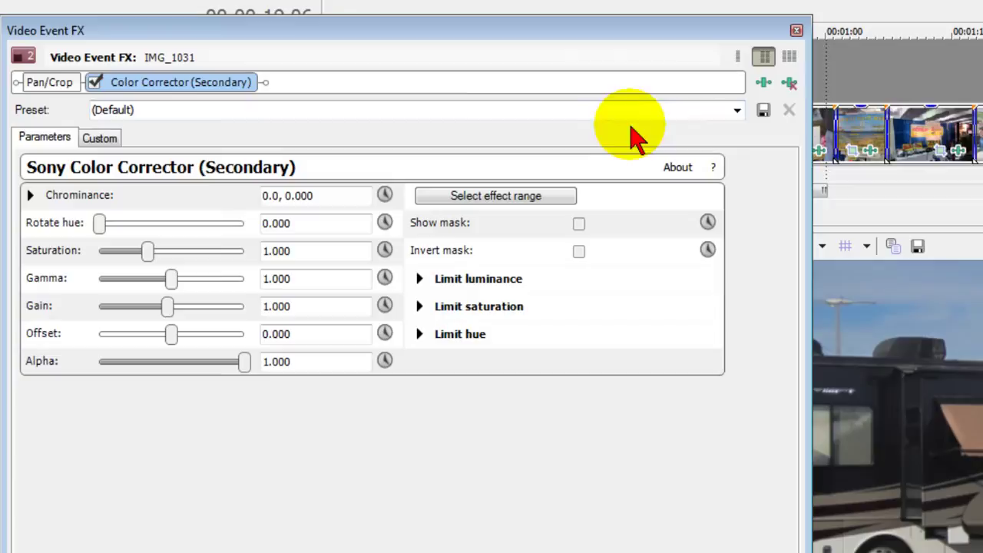
Load the Studio RGB to Computer RGB preset, giving saturation and gain 1.164 and offset -18.6
{"action": "left_click", "coordinate": [737, 114]}
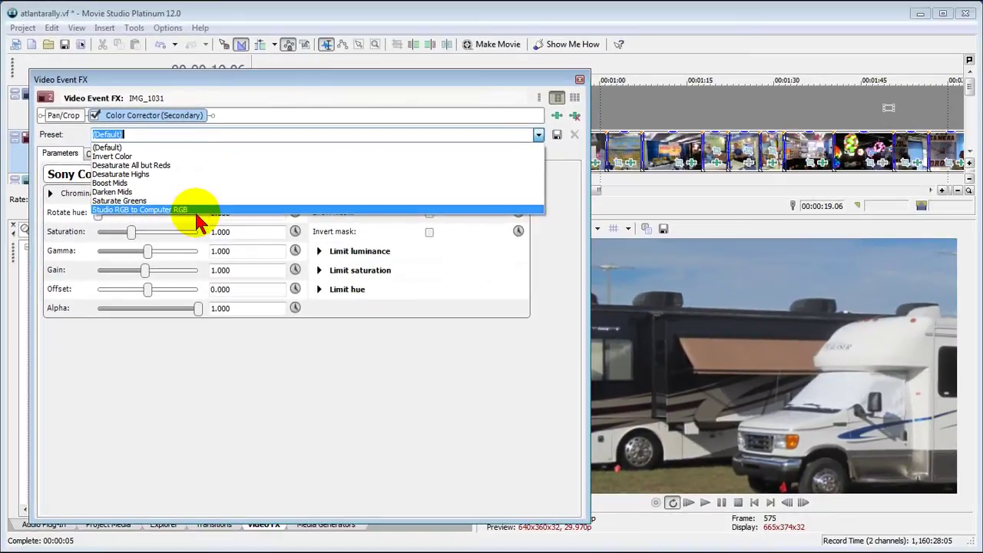
{"action": "left_click", "coordinate": [242, 221]}
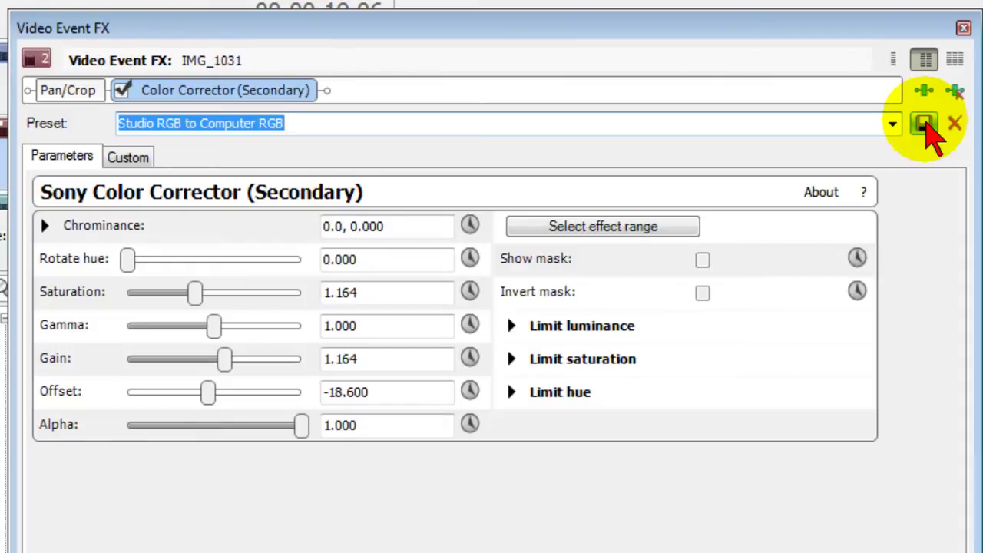
Switch the corrector to its colour-wheel Custom view, narrow the window and re-enable the effect
{"action": "left_click", "coordinate": [132, 159]}
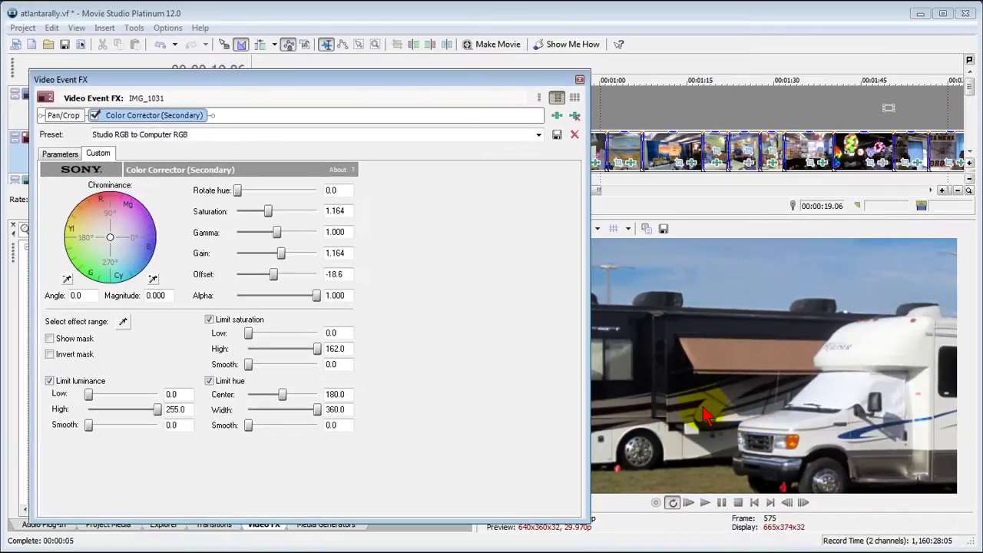
{"action": "left_click_drag", "start_coordinate": [596, 390], "coordinate": [489, 377]}
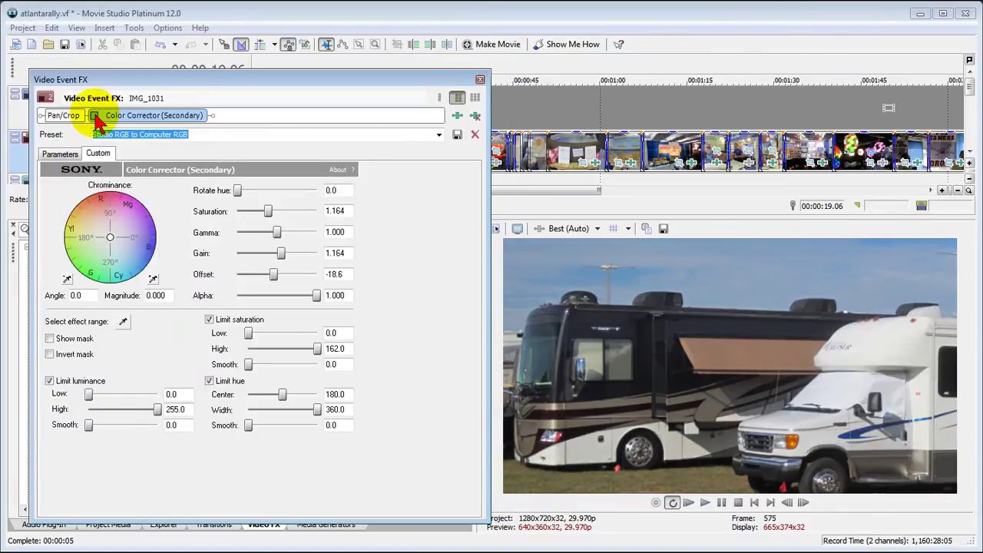
{"action": "left_click", "coordinate": [94, 116]}
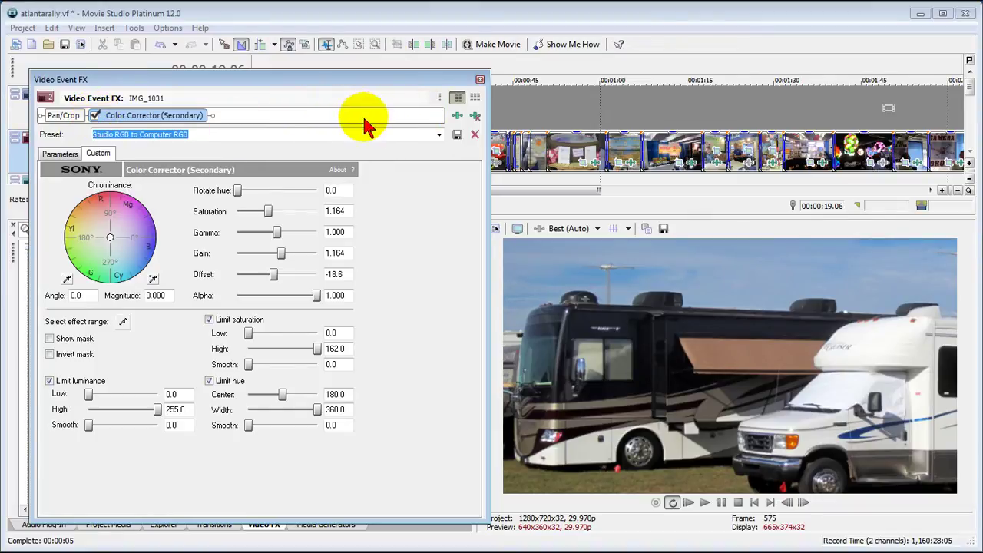
Add Sony Levels to IMG_1031's chain with the Studio RGB to Computer RGB preset (input 0.063–0.920)
{"action": "left_click", "coordinate": [457, 124]}
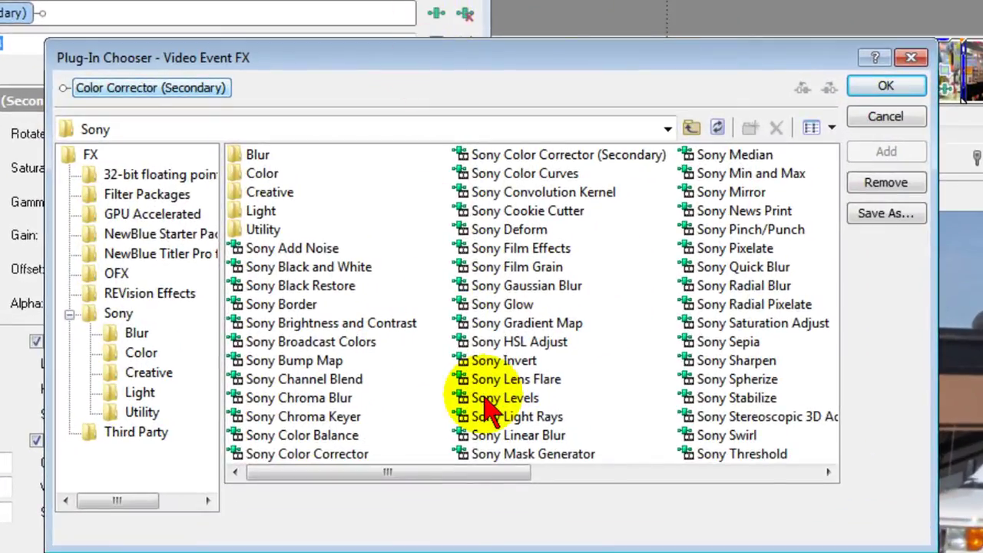
{"action": "double_click", "coordinate": [490, 406]}
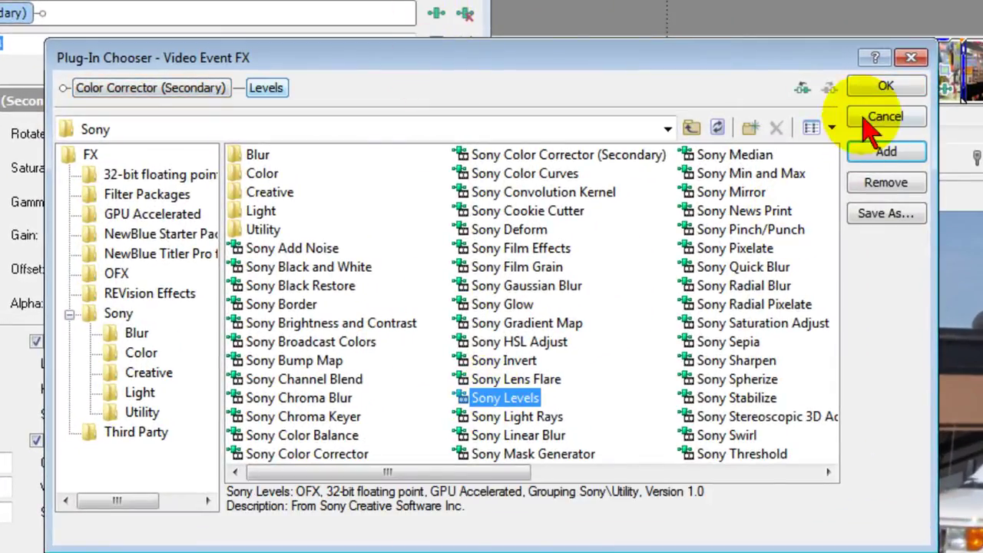
{"action": "left_click", "coordinate": [876, 89]}
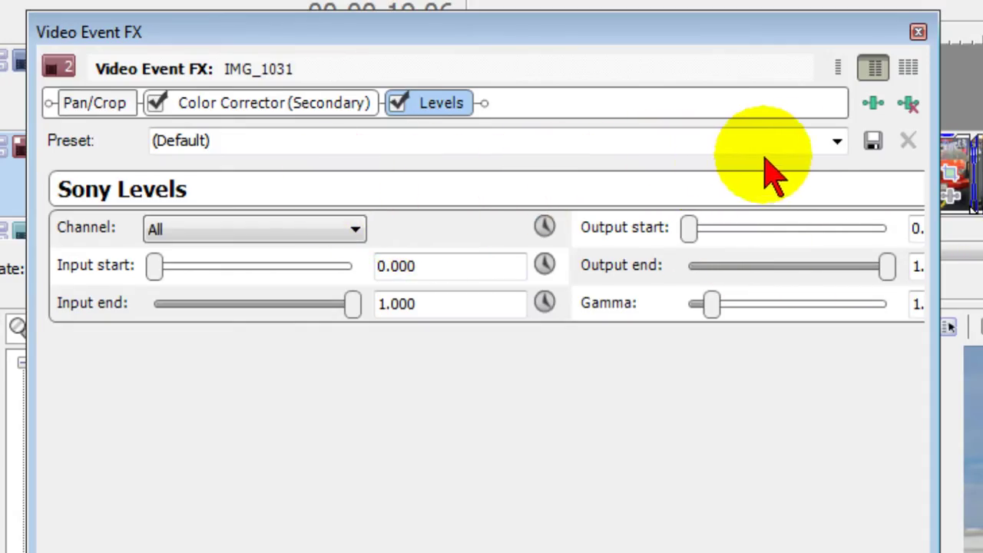
{"action": "left_click", "coordinate": [835, 140]}
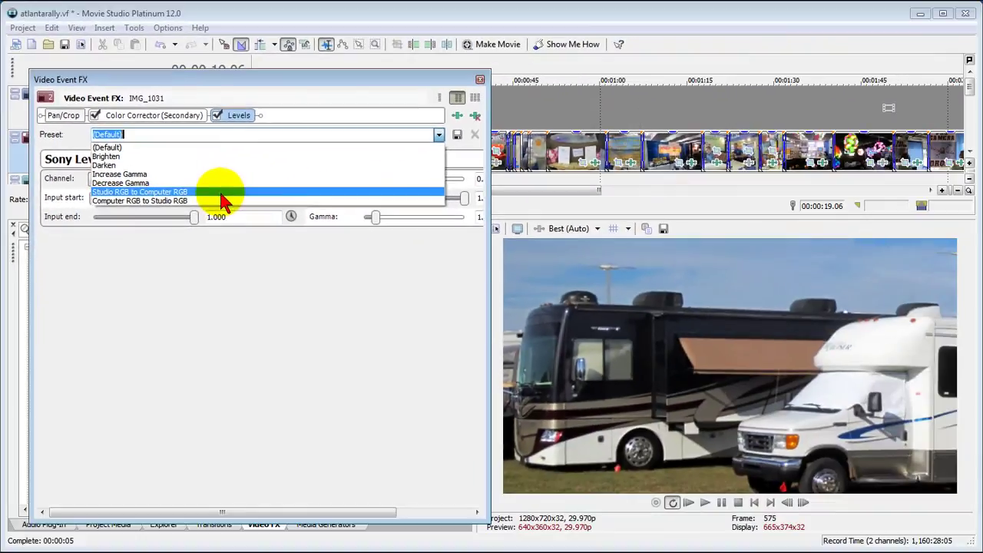
{"action": "left_click", "coordinate": [411, 265]}
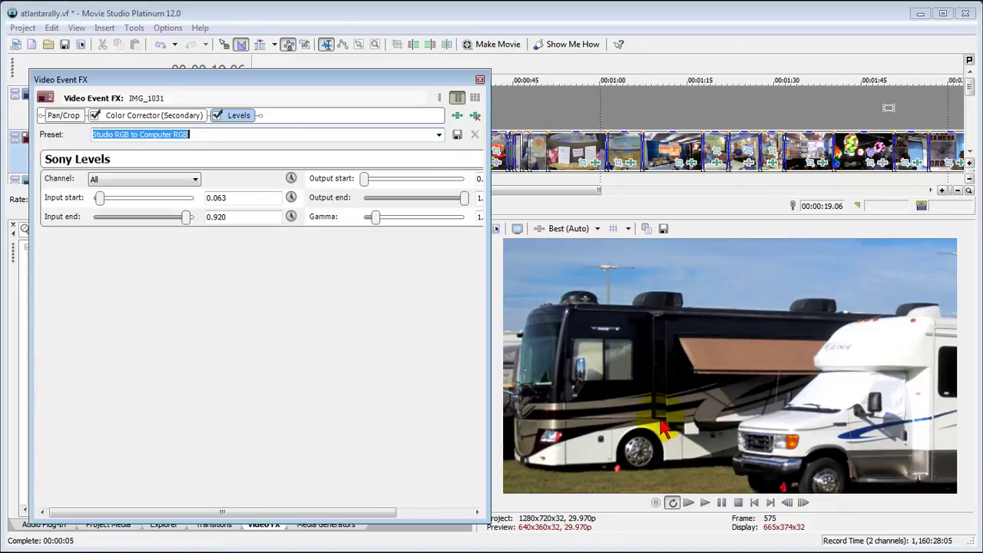
Toggle Levels and Color Corrector off and on to compare, leave both enabled, and close the window
{"action": "left_click", "coordinate": [217, 116]}
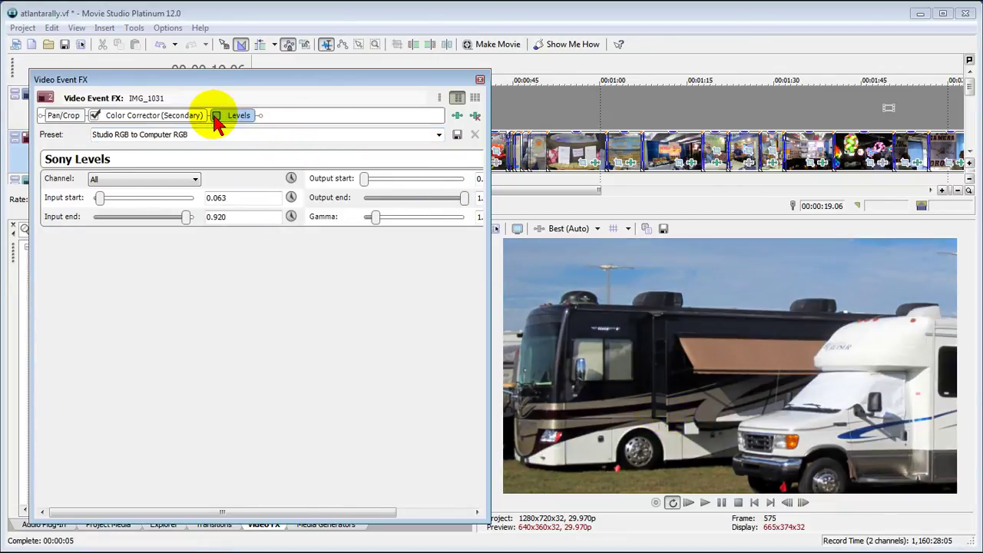
{"action": "left_click", "coordinate": [217, 117]}
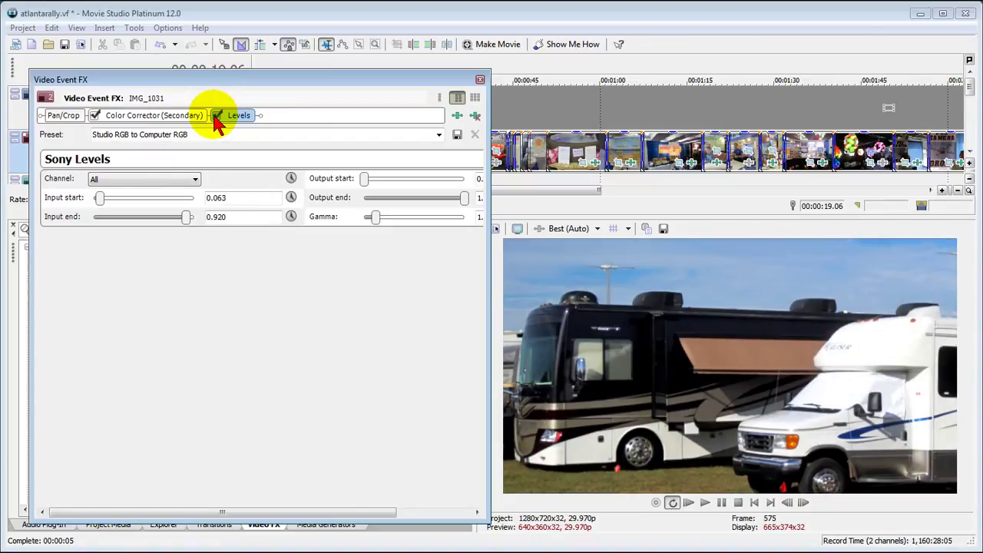
{"action": "left_click", "coordinate": [217, 116]}
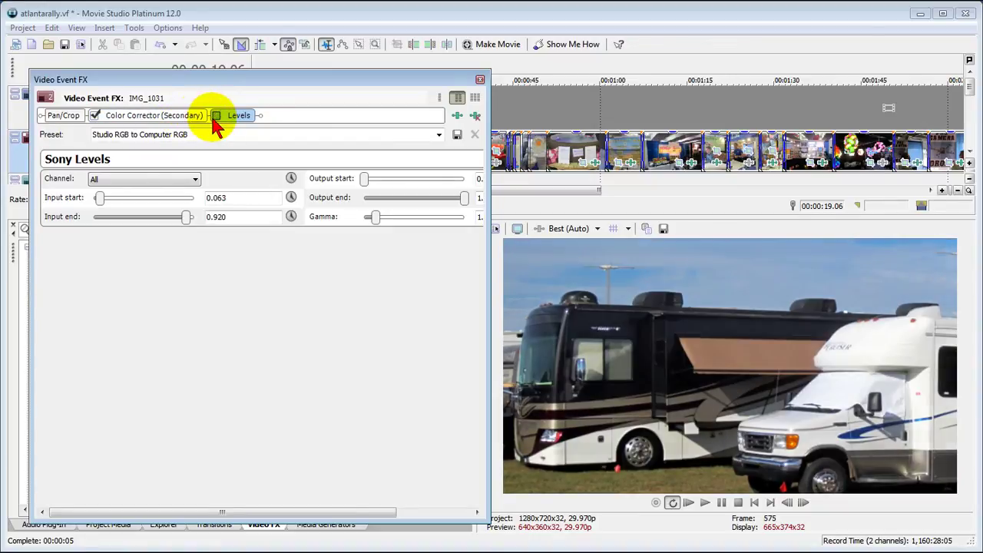
{"action": "left_click", "coordinate": [95, 116]}
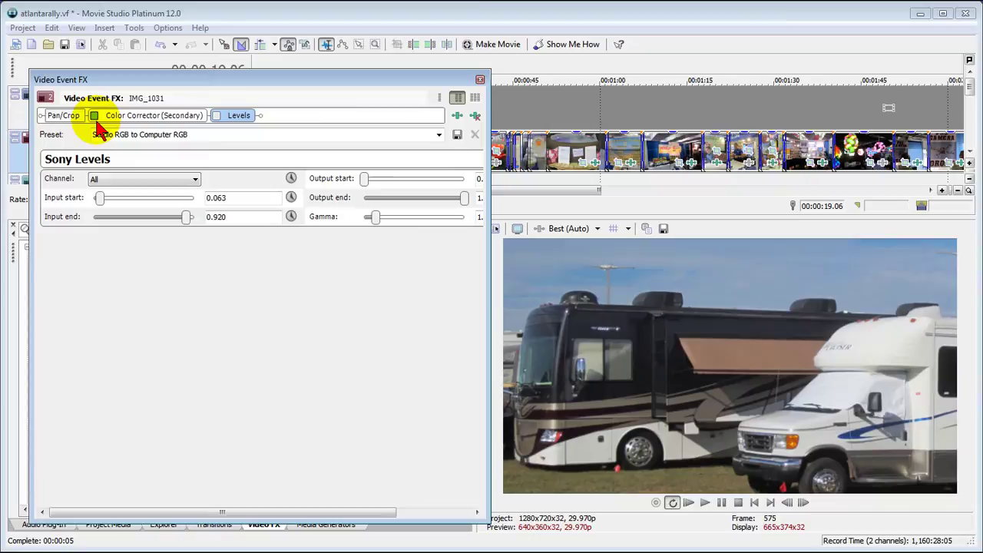
{"action": "left_click", "coordinate": [94, 117]}
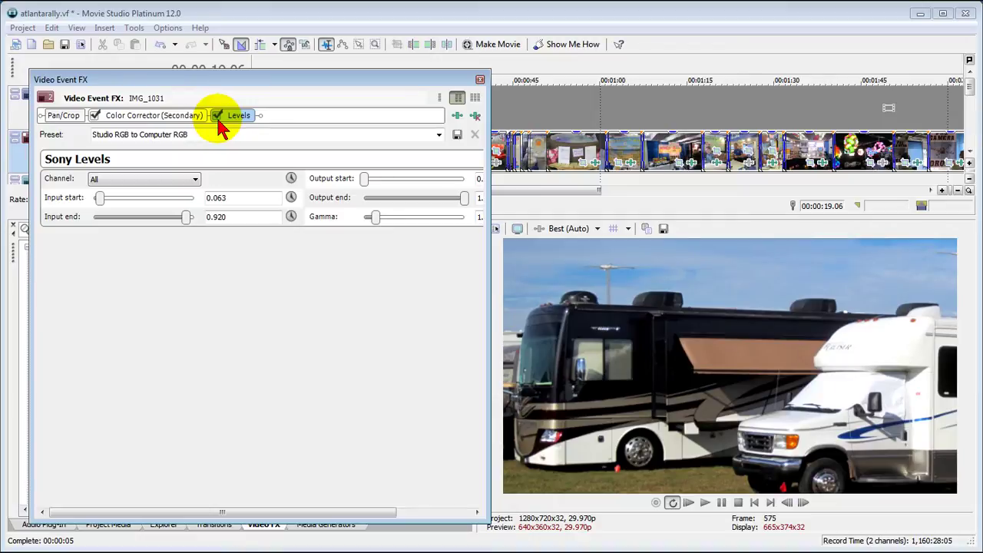
{"action": "left_click", "coordinate": [481, 80]}
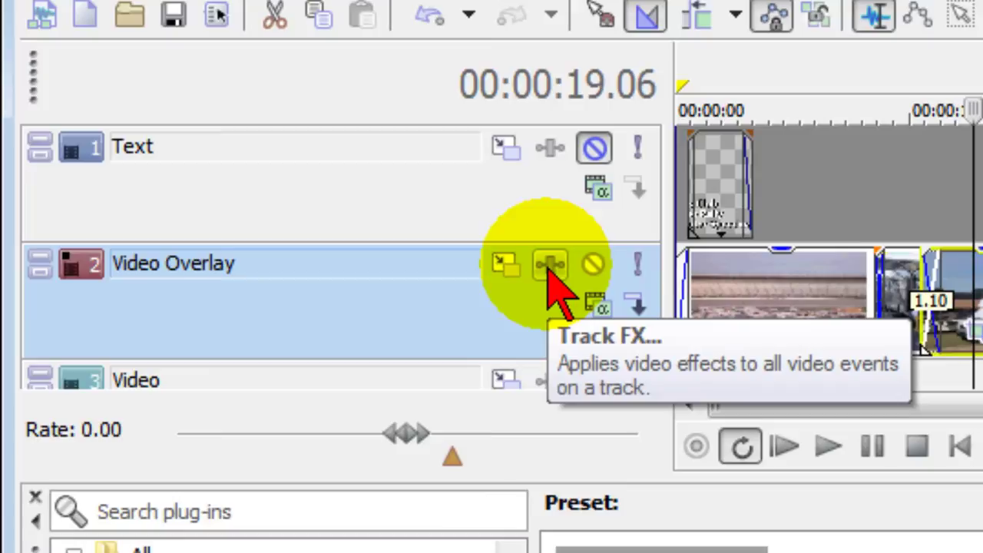
Add Color Corrector (Secondary) to the whole Video Overlay track using the Studio RGB to Computer RGB preset
{"action": "left_click", "coordinate": [553, 267]}
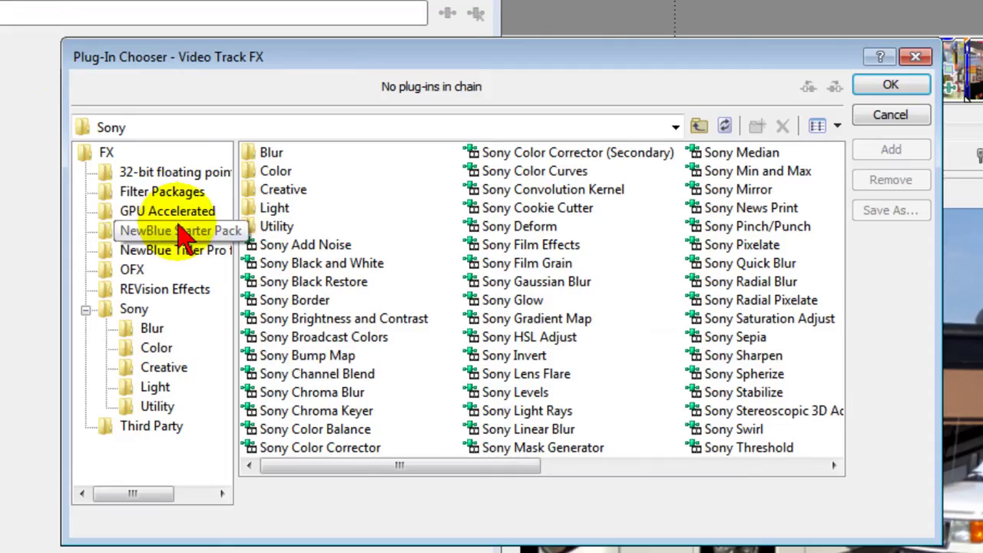
{"action": "double_click", "coordinate": [538, 153]}
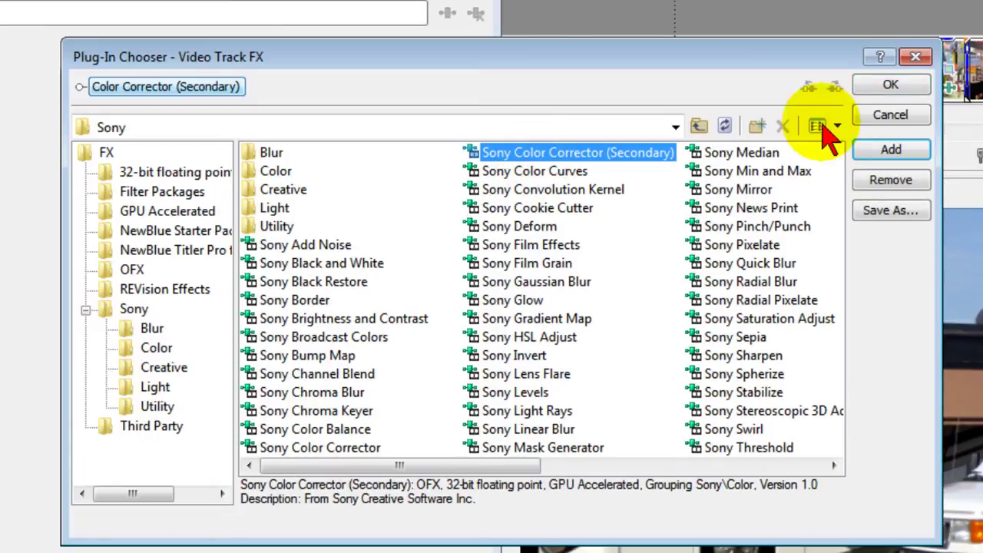
{"action": "left_click", "coordinate": [914, 88]}
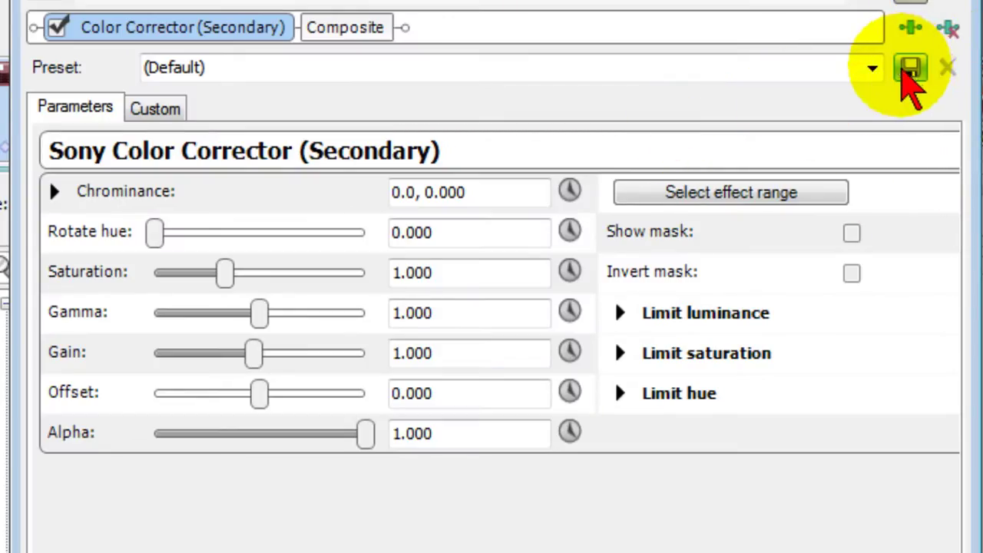
{"action": "left_click", "coordinate": [879, 68]}
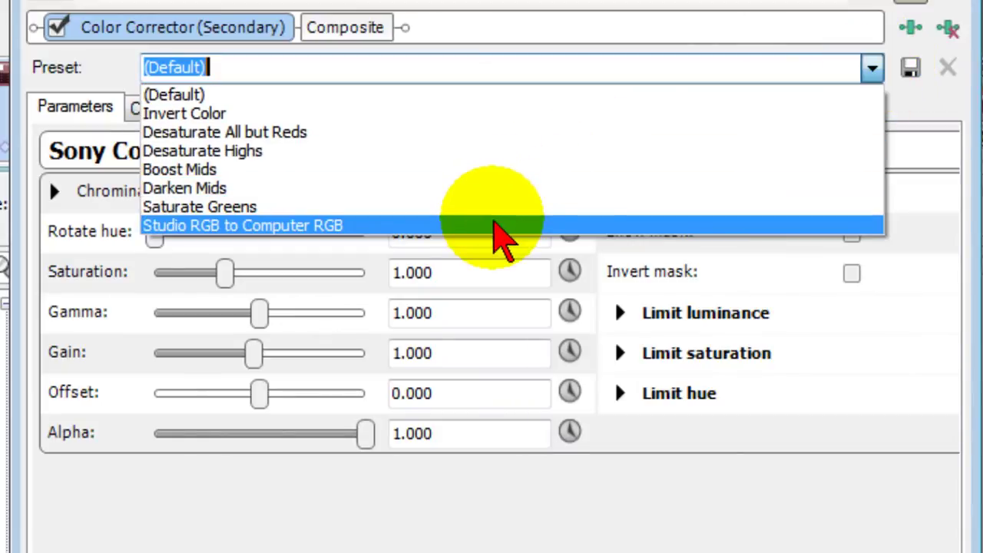
{"action": "left_click", "coordinate": [496, 225]}
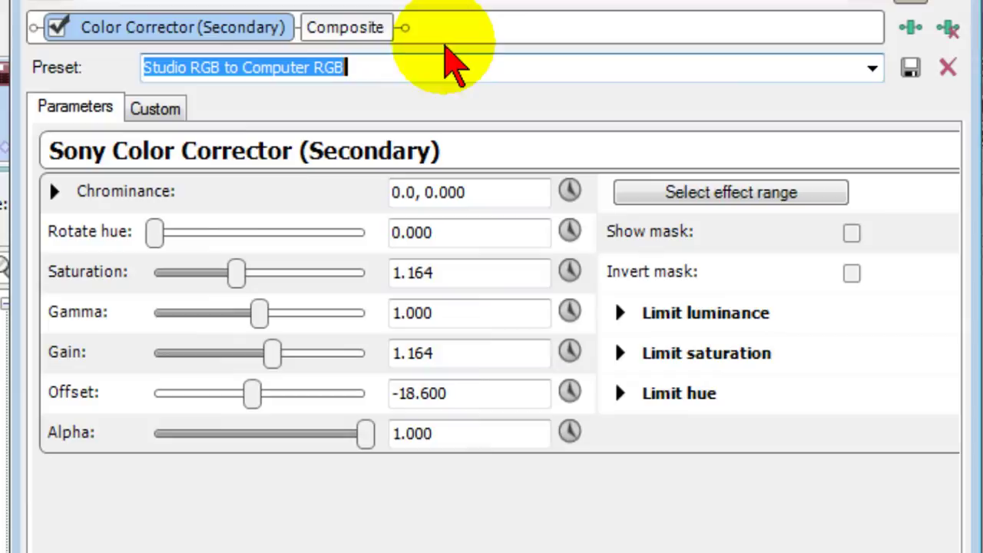
Add Sony Levels to the overlay track's chain with the Studio RGB to Computer RGB preset (input 0.063–0.920)
{"action": "left_click", "coordinate": [912, 29]}
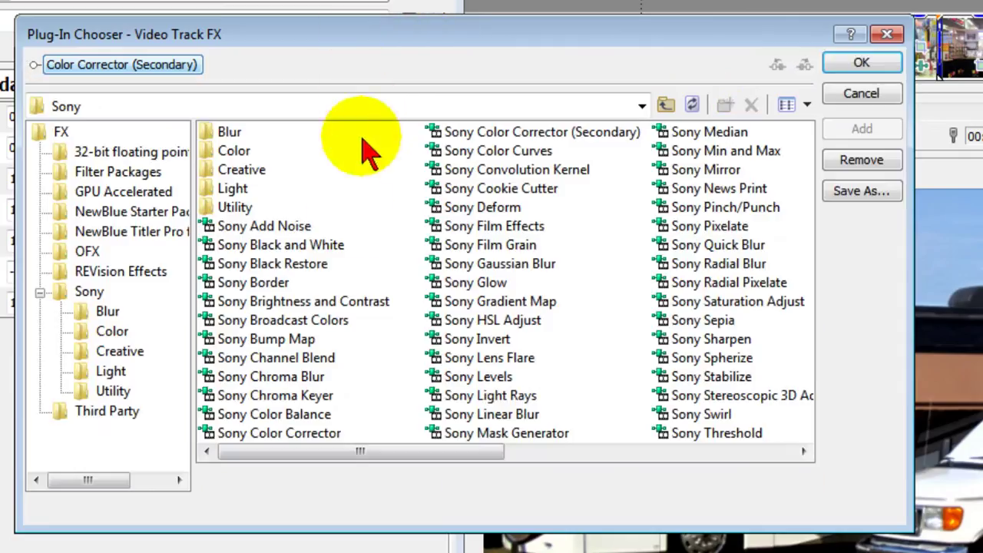
{"action": "left_click", "coordinate": [479, 377]}
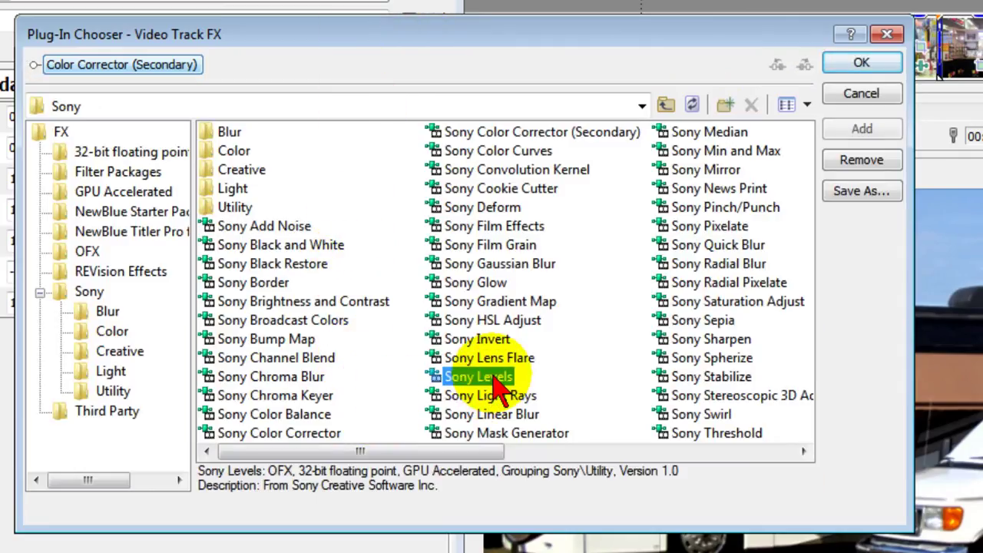
{"action": "left_click", "coordinate": [861, 64]}
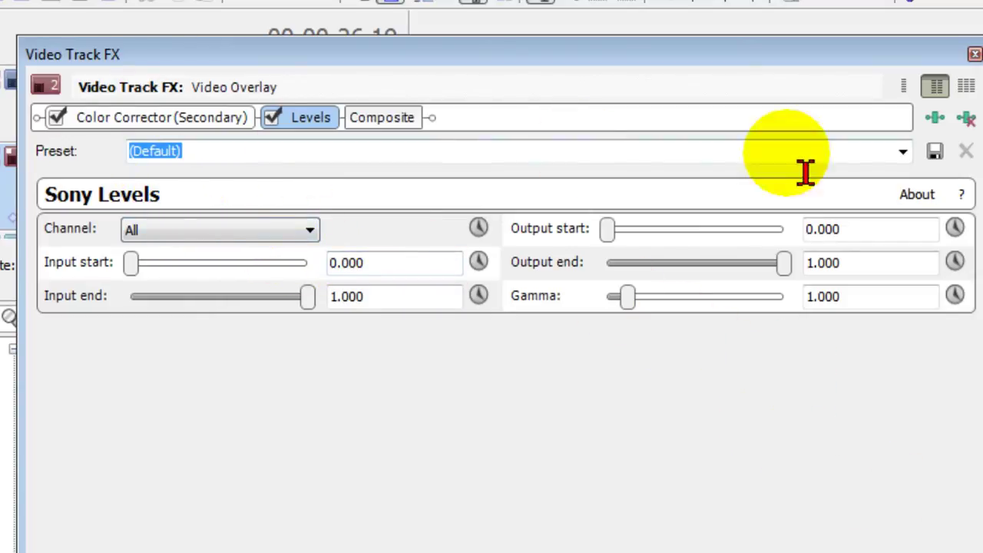
{"action": "left_click", "coordinate": [903, 152]}
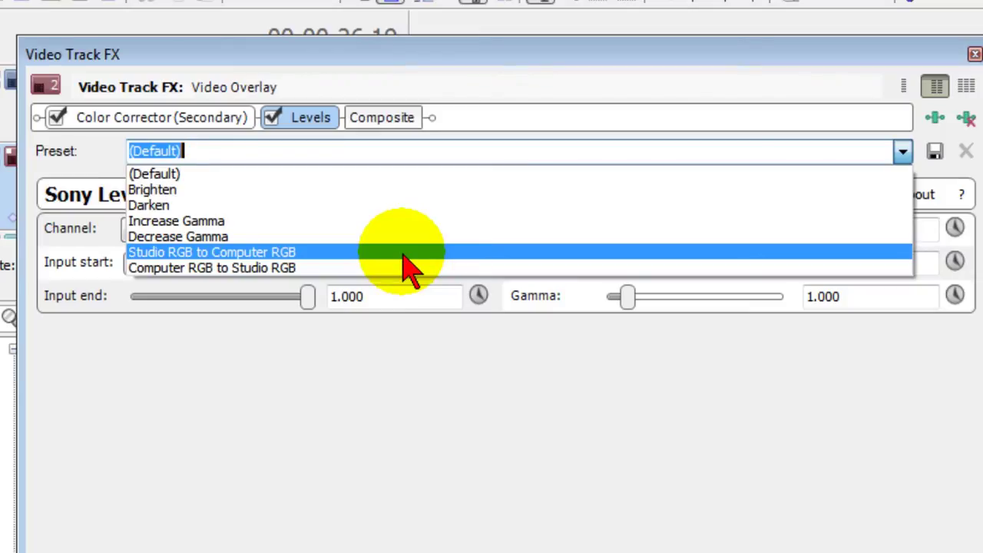
{"action": "left_click", "coordinate": [405, 254]}
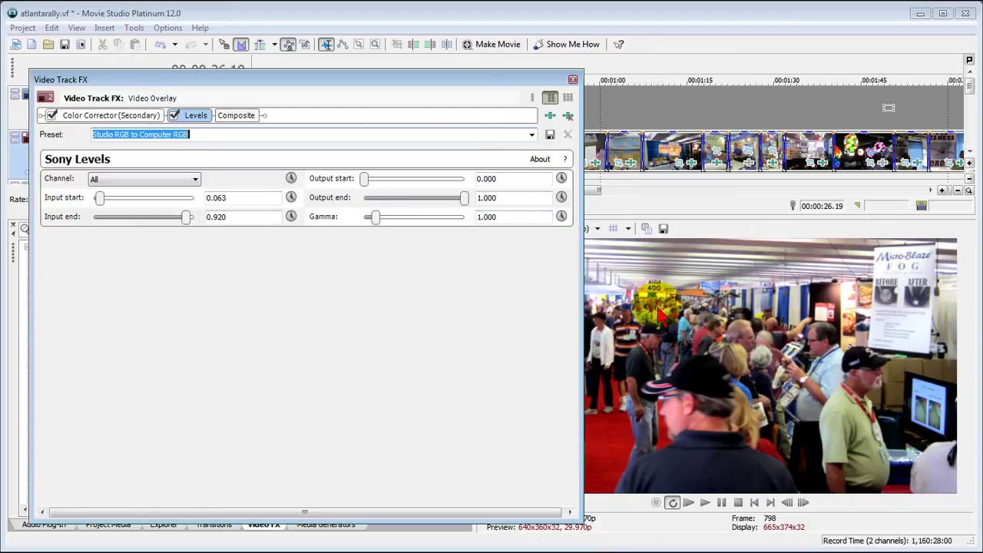
Narrow the Video Track FX window, then switch Levels and Color Corrector off and back on to compare
{"action": "left_click_drag", "start_coordinate": [583, 338], "coordinate": [522, 344]}
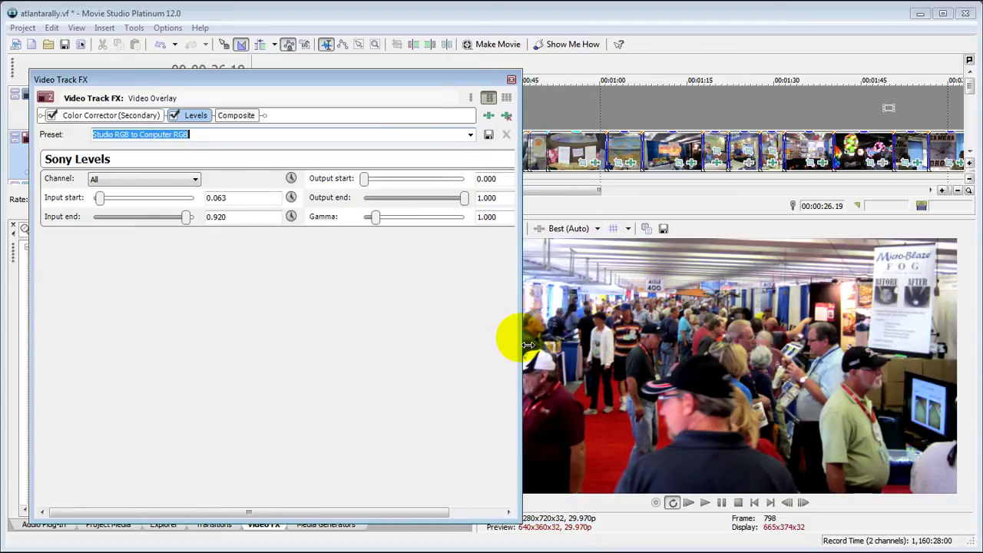
{"action": "left_click_drag", "start_coordinate": [528, 345], "coordinate": [489, 343]}
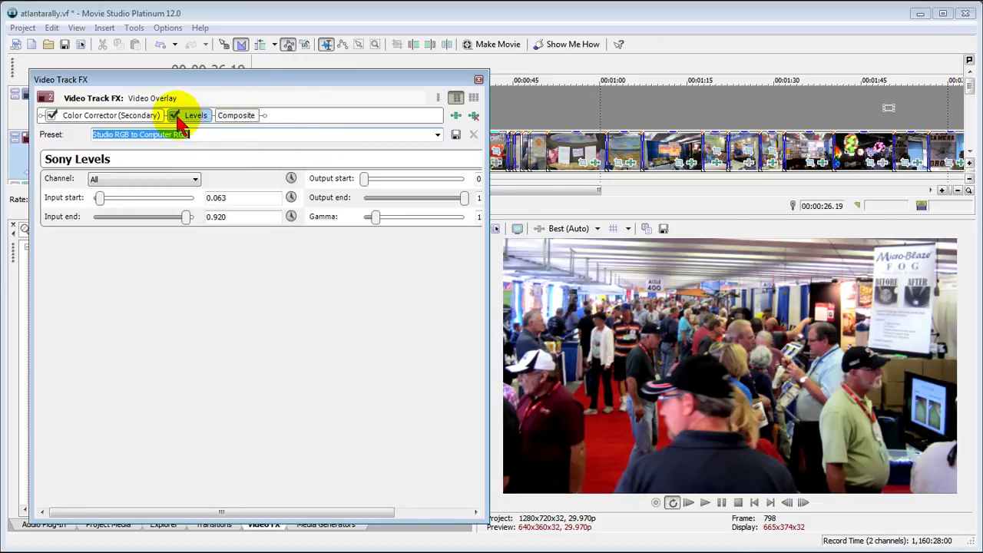
{"action": "left_click", "coordinate": [175, 116]}
{"action": "left_click", "coordinate": [51, 116]}
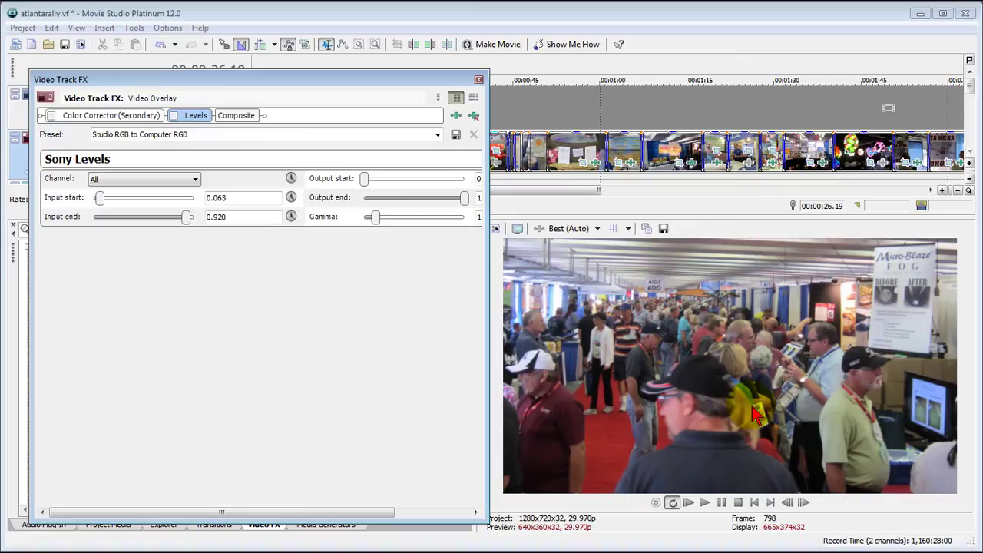
{"action": "left_click", "coordinate": [51, 116]}
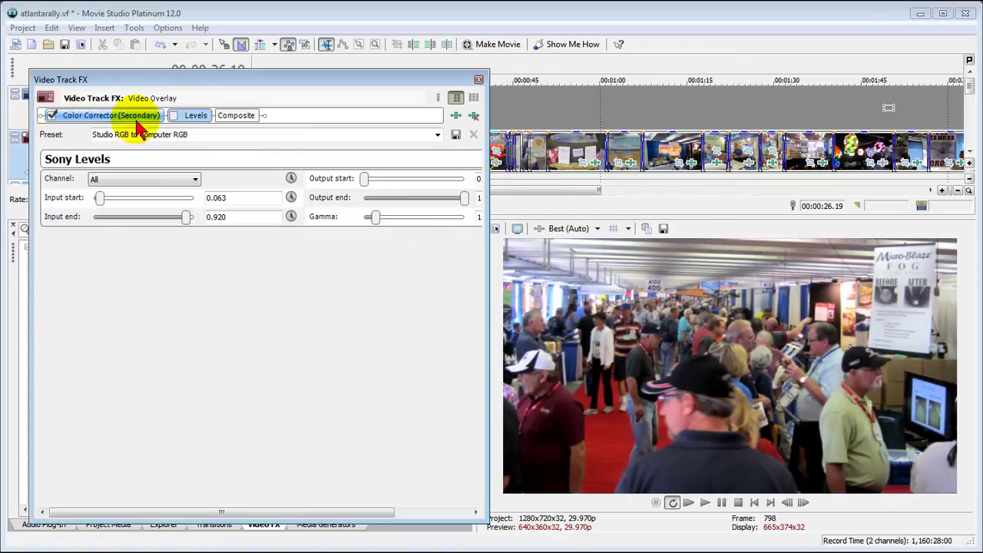
{"action": "left_click", "coordinate": [173, 116]}
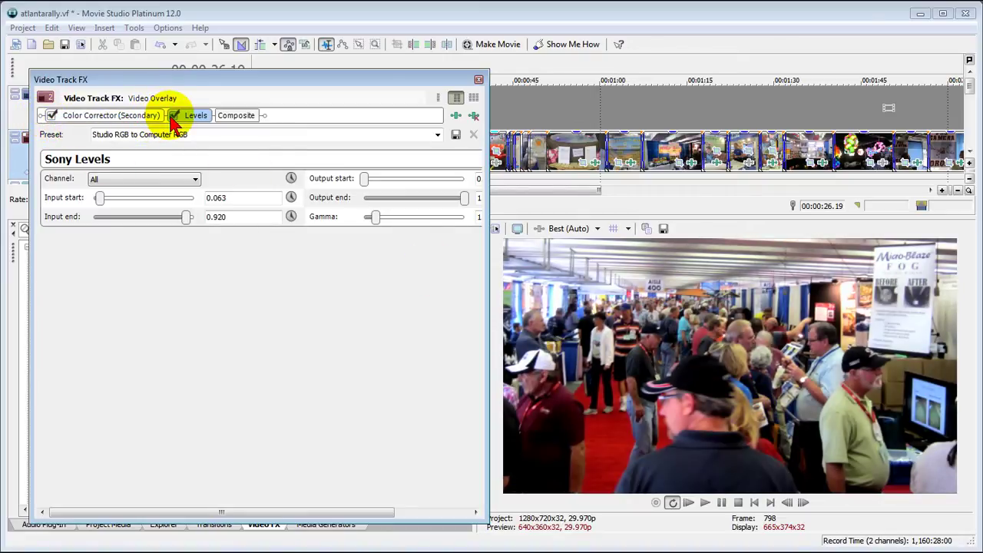
Preview clips at about 1:04, 1:13, 1:11, 1:24, 1:34, ending on the hanging lamps at 1:43
{"action": "left_click", "coordinate": [635, 157]}
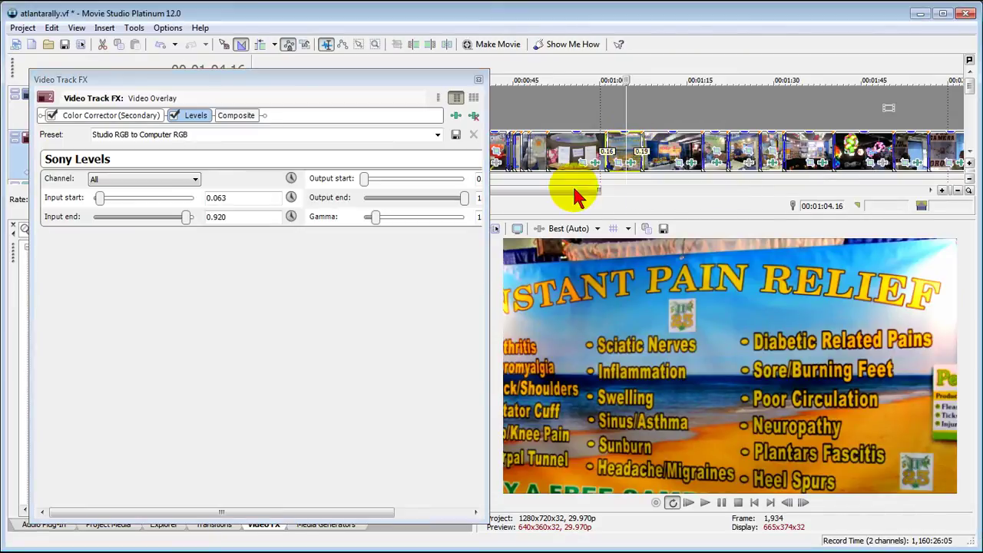
{"action": "left_click", "coordinate": [686, 161]}
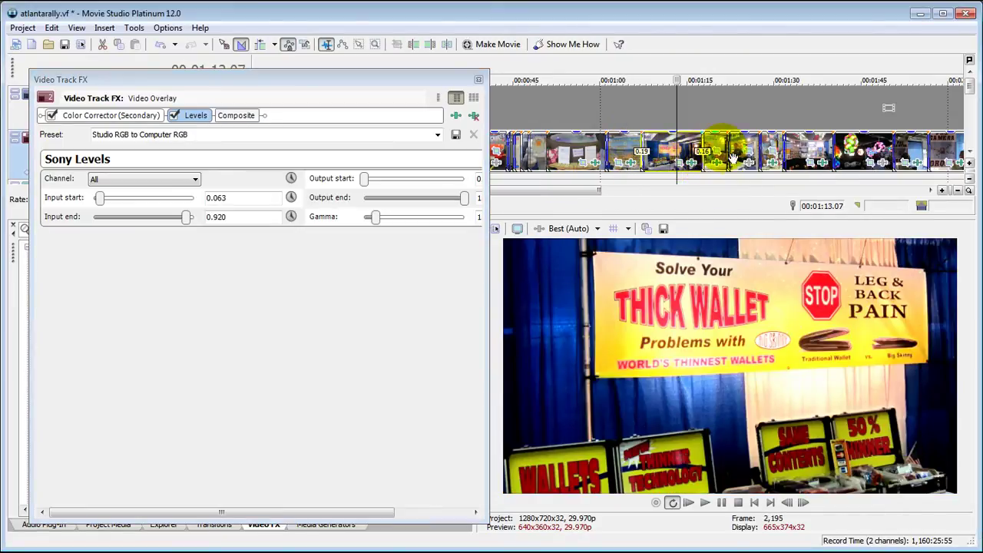
{"action": "left_click", "coordinate": [667, 158]}
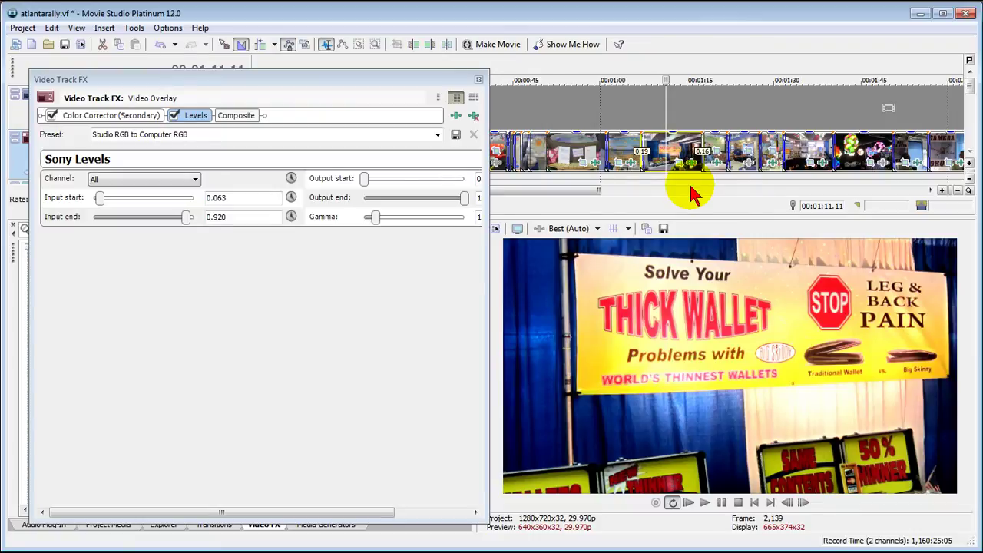
{"action": "left_click", "coordinate": [744, 153]}
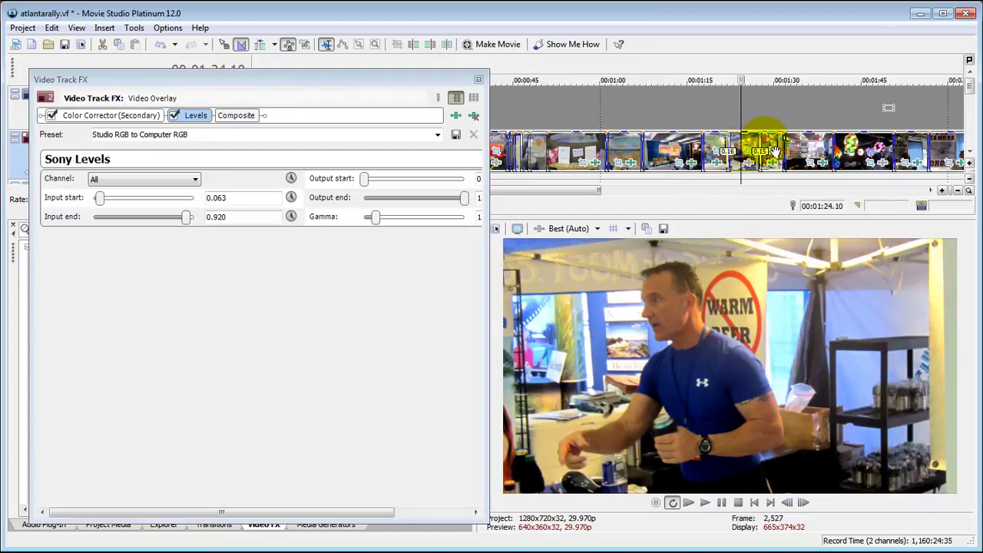
{"action": "left_click", "coordinate": [799, 149]}
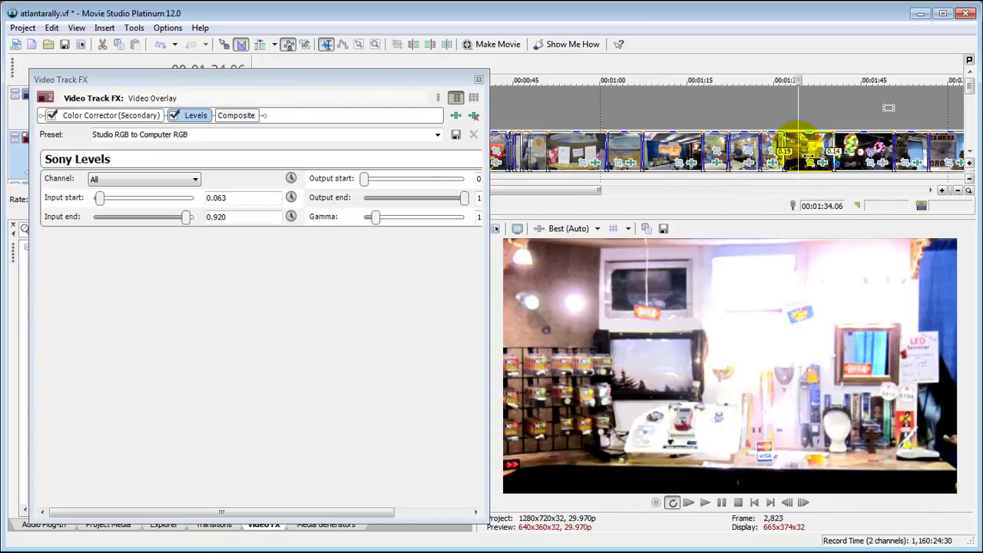
{"action": "left_click", "coordinate": [852, 153]}
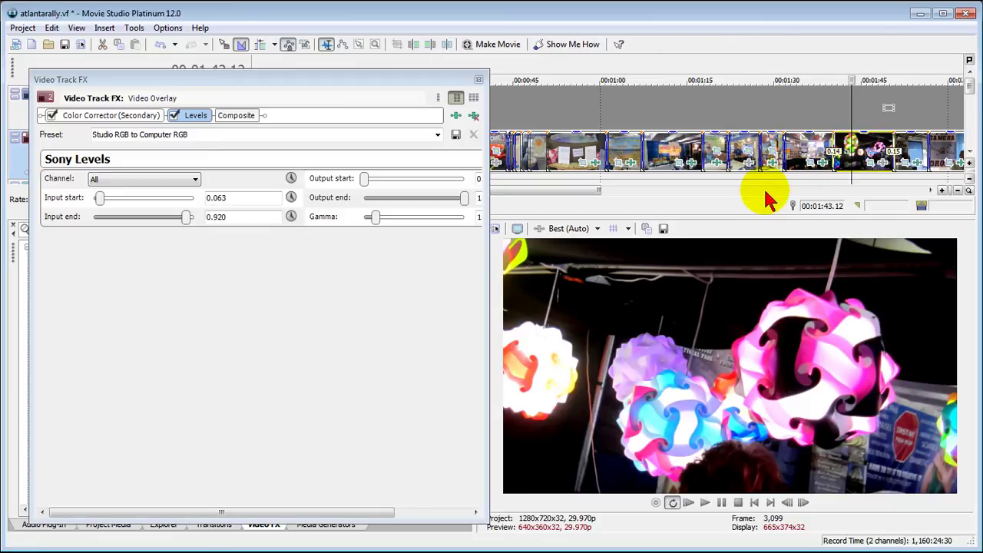
Show the track's Color Corrector (Secondary) in its Custom colour-wheel view, limit saturation high 162.0
{"action": "left_click", "coordinate": [107, 123]}
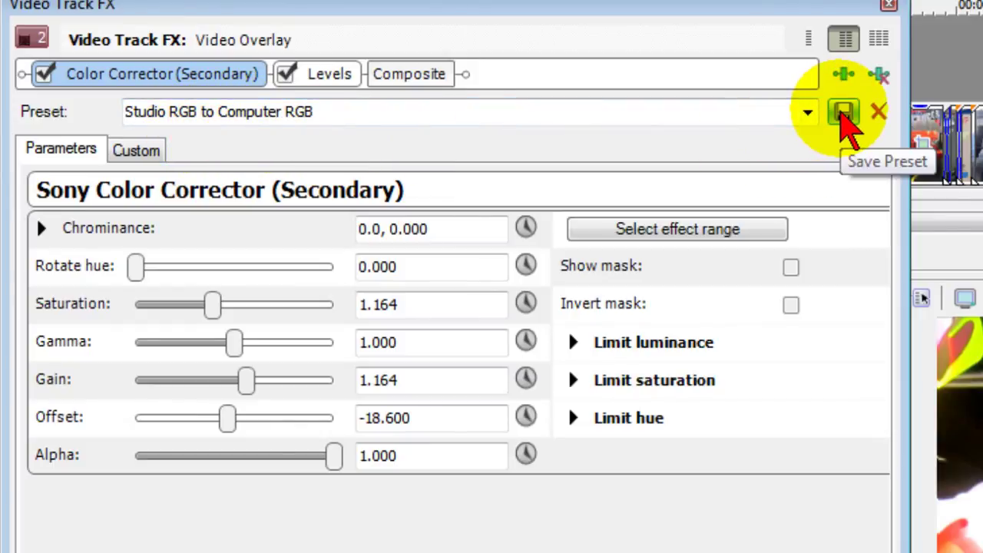
{"action": "left_click", "coordinate": [136, 150]}
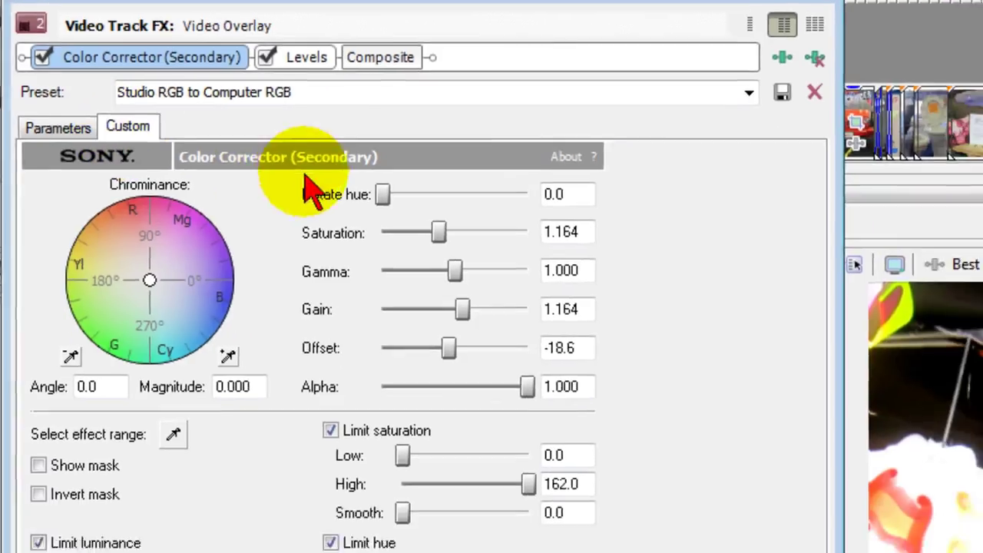